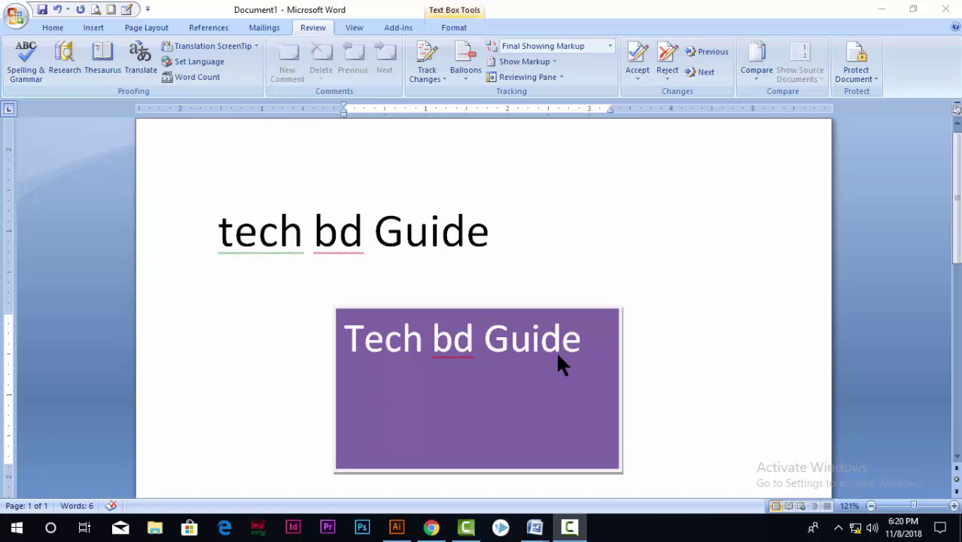
Step: Check the spelling suggestions for 'tech' and dismiss them, leaving the heading unchanged
left_click(221, 238)
double_click(287, 238)
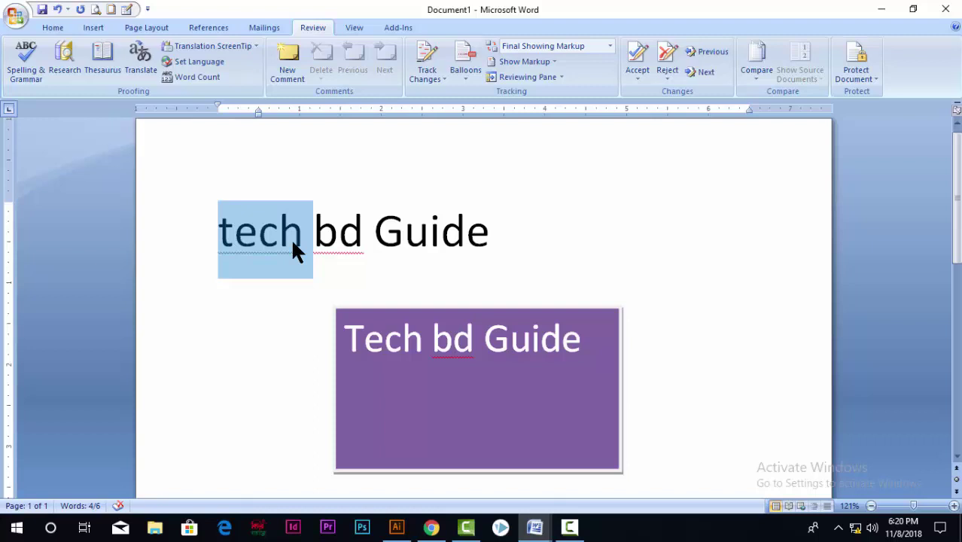
right_click(296, 250)
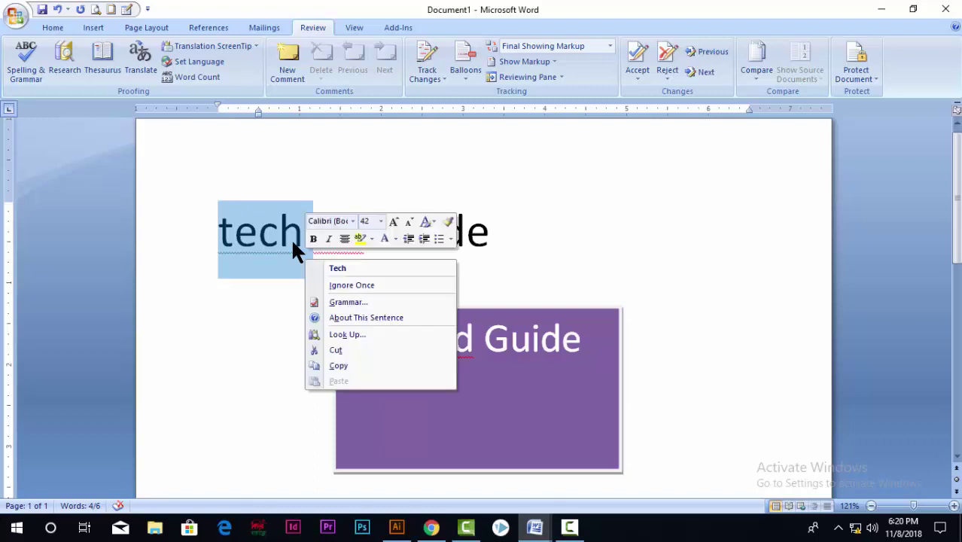
left_click(503, 242)
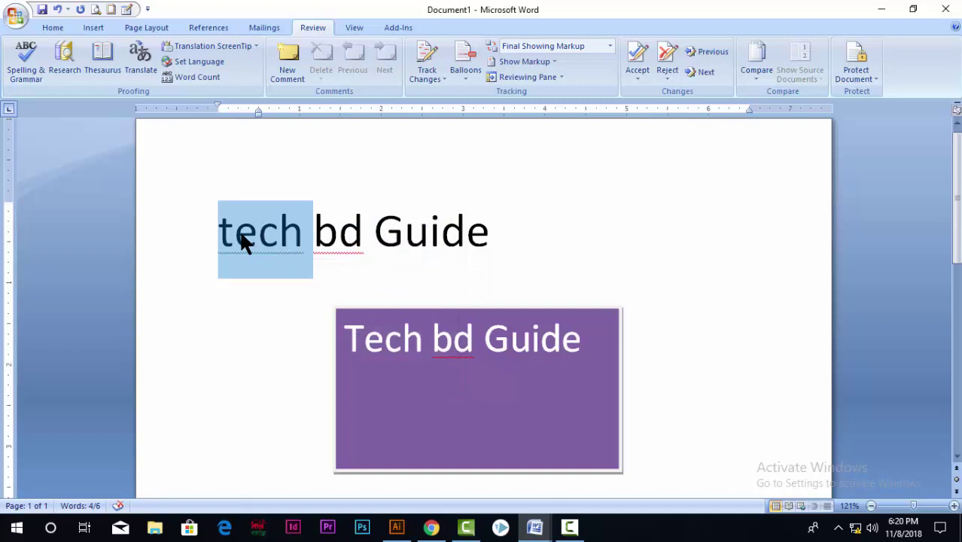
left_click(286, 238)
mouse_move(303, 235)
left_mouse_down()
mouse_move(227, 227)
mouse_move(468, 239)
mouse_move(242, 241)
mouse_move(438, 240)
left_mouse_up()
left_click(307, 248)
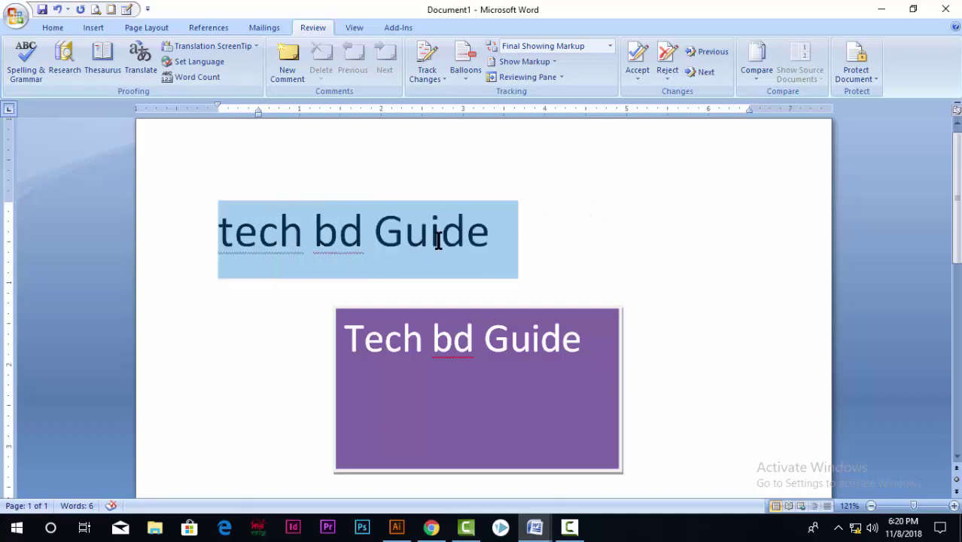
left_click(486, 242)
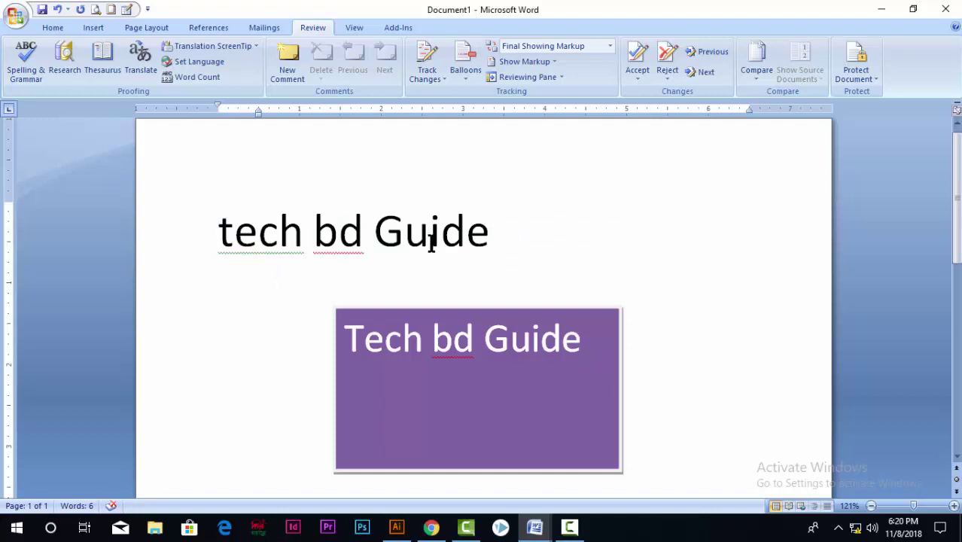
left_click_drag(313, 239, 364, 241)
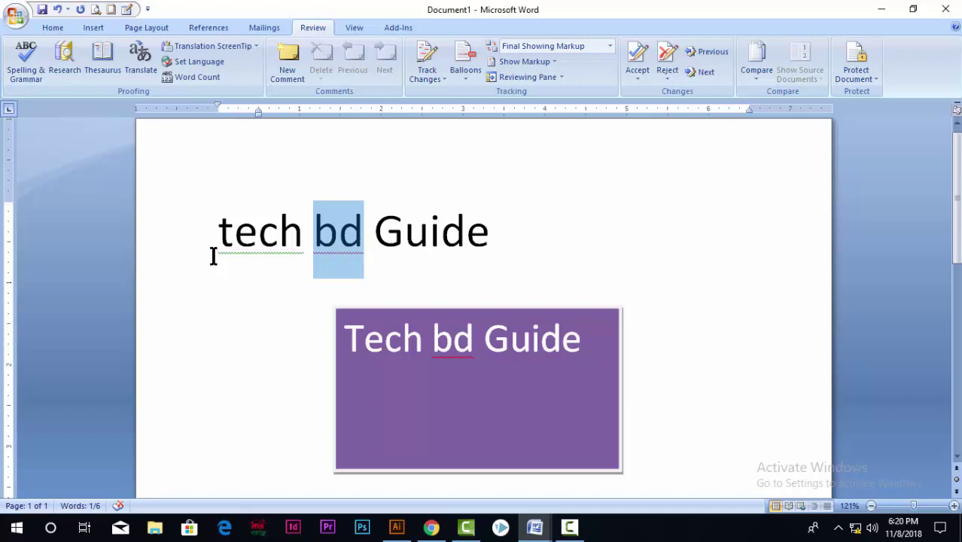
left_click_drag(218, 235, 298, 242)
left_click(259, 255)
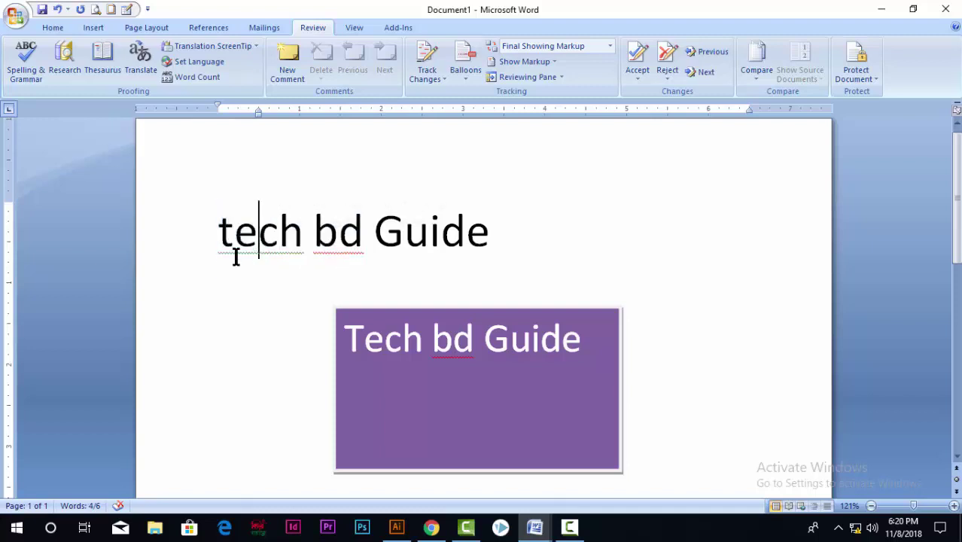
Step: Replace the capital G in 'Guide' with a lowercase 'g'
left_click_drag(217, 243, 306, 243)
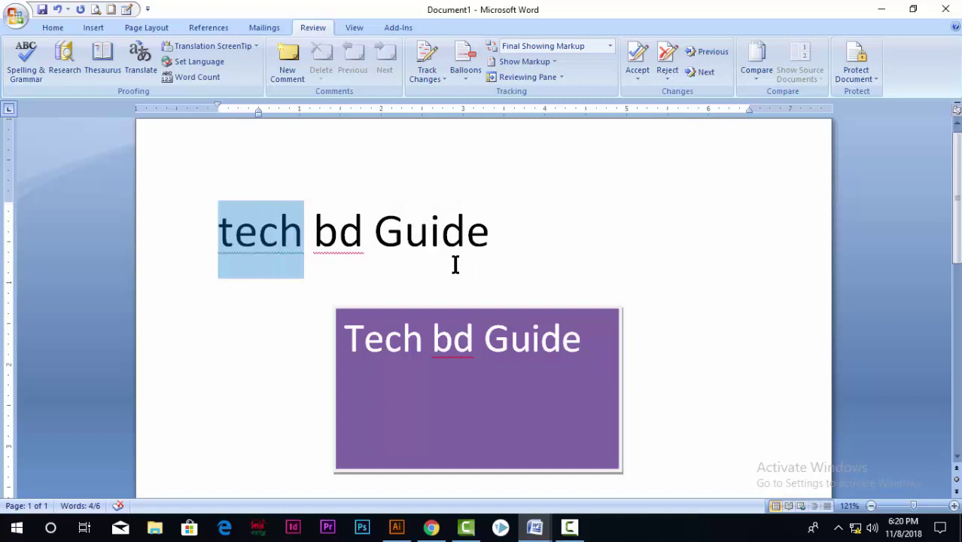
left_click(218, 240)
mouse_move(247, 241)
left_mouse_down()
mouse_move(301, 243)
mouse_move(220, 236)
mouse_move(482, 240)
left_mouse_up()
left_click(226, 239)
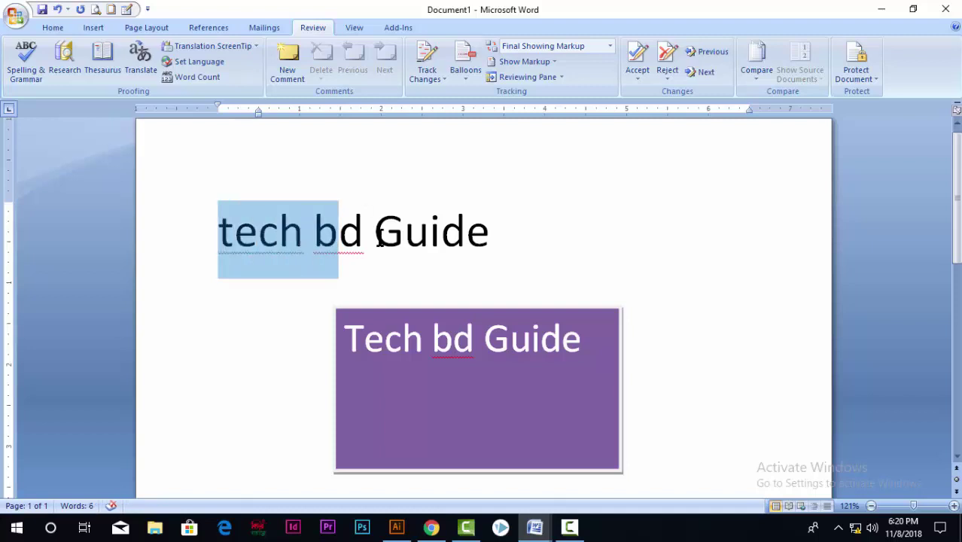
left_click(228, 241)
left_click_drag(219, 240, 235, 240)
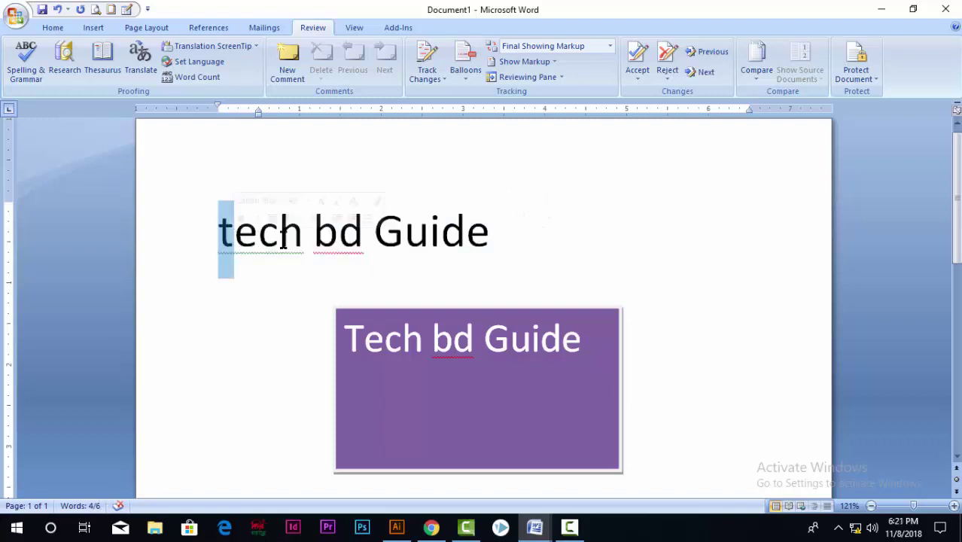
left_click(235, 241)
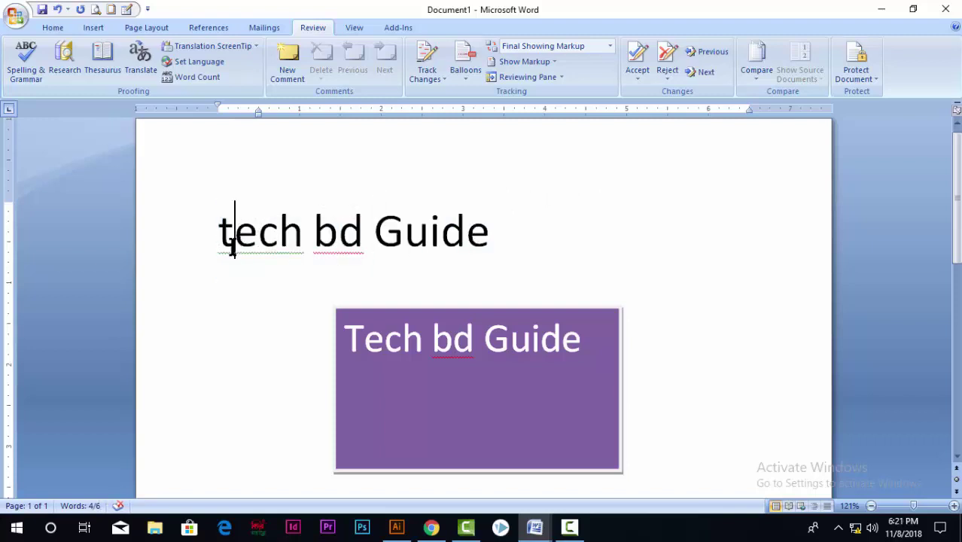
mouse_move(376, 240)
left_mouse_down()
mouse_move(403, 239)
mouse_move(241, 241)
mouse_move(404, 249)
left_mouse_up()
type("g")
Step: Show the spelling suggestions for 'tech' and close them without applying 'Tech'
left_click(260, 236)
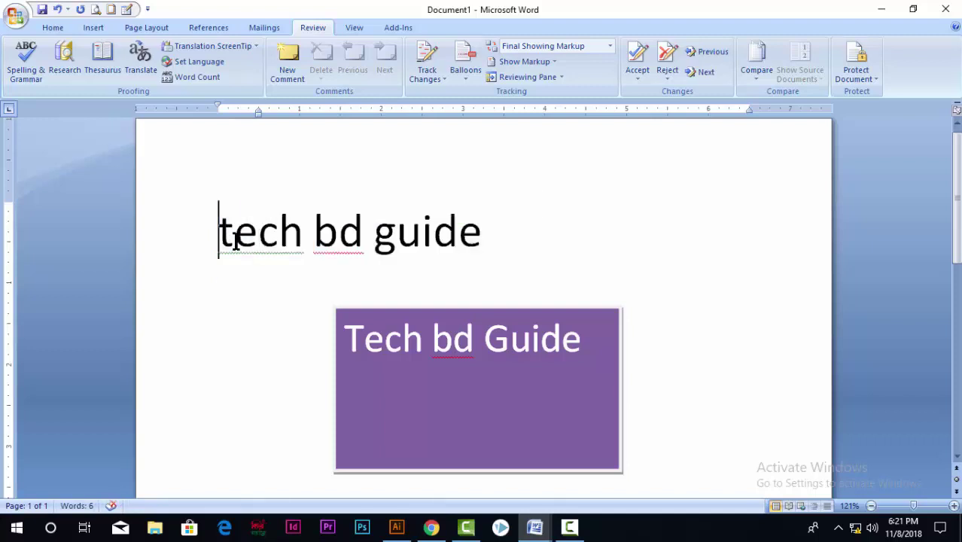
left_click(365, 241)
left_click_drag(220, 240, 292, 255)
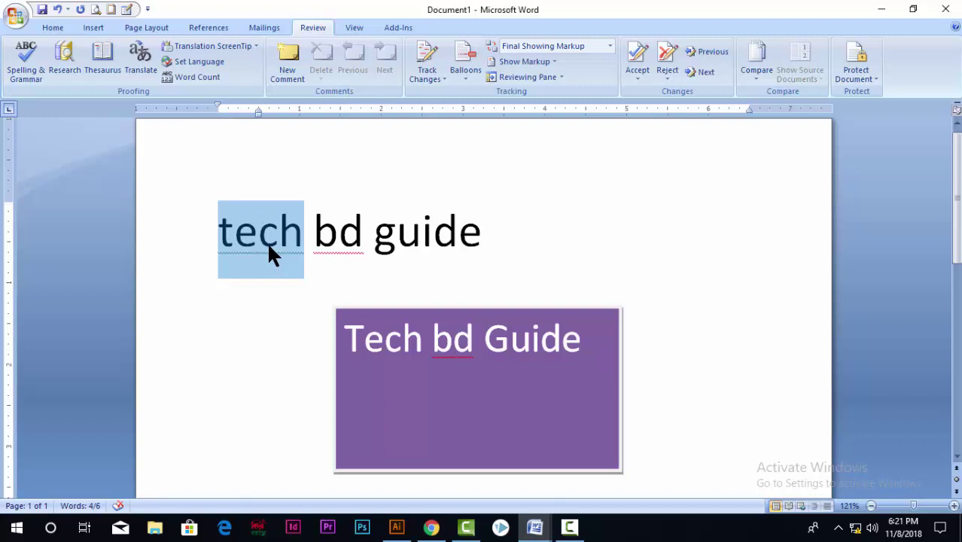
right_click(269, 246)
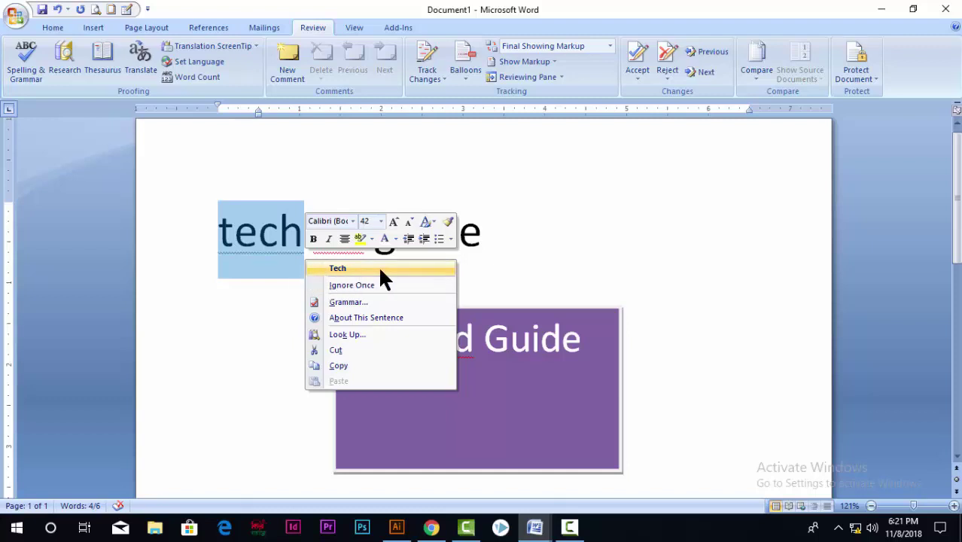
key("Escape")
Step: View the spelling suggestions for 'bd' and dismiss them unchanged
left_click_drag(337, 241, 373, 239)
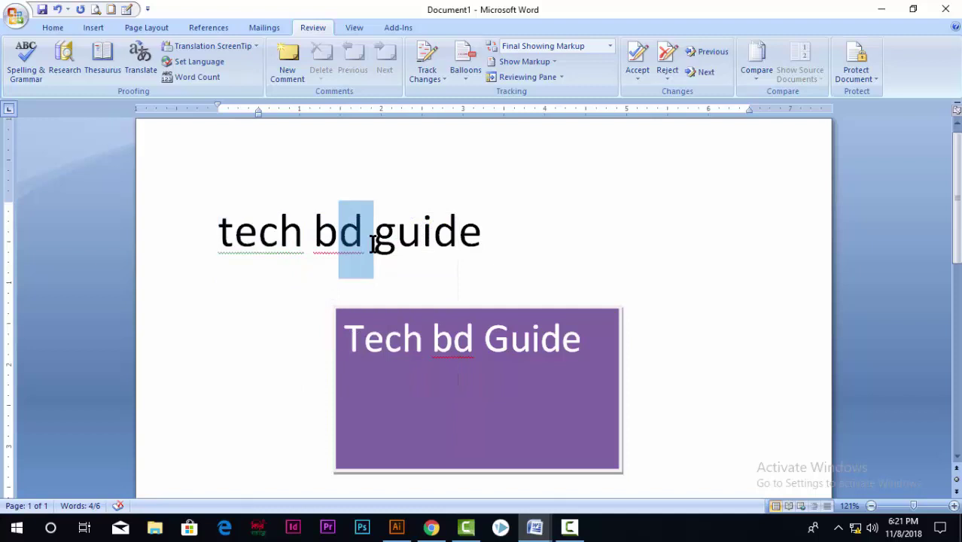
left_click_drag(314, 240, 360, 245)
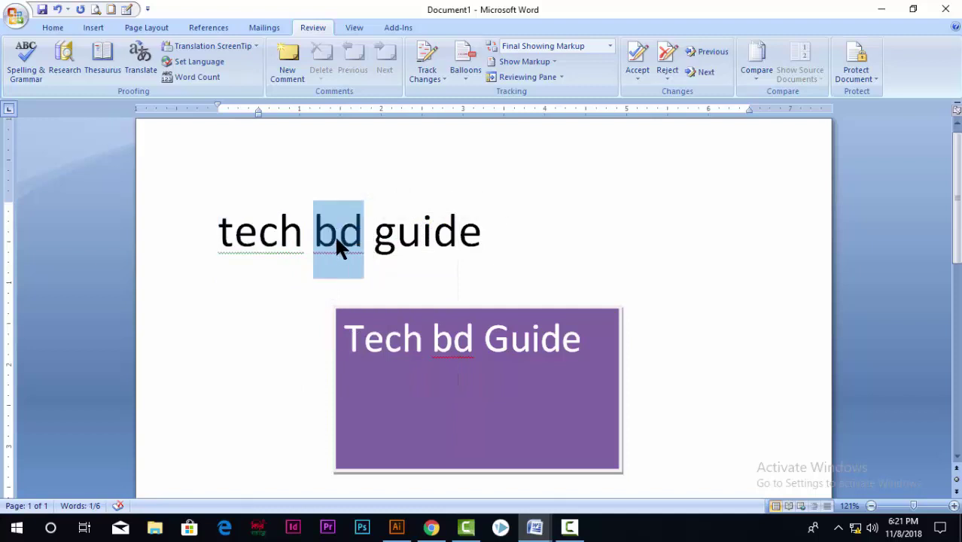
right_click(338, 240)
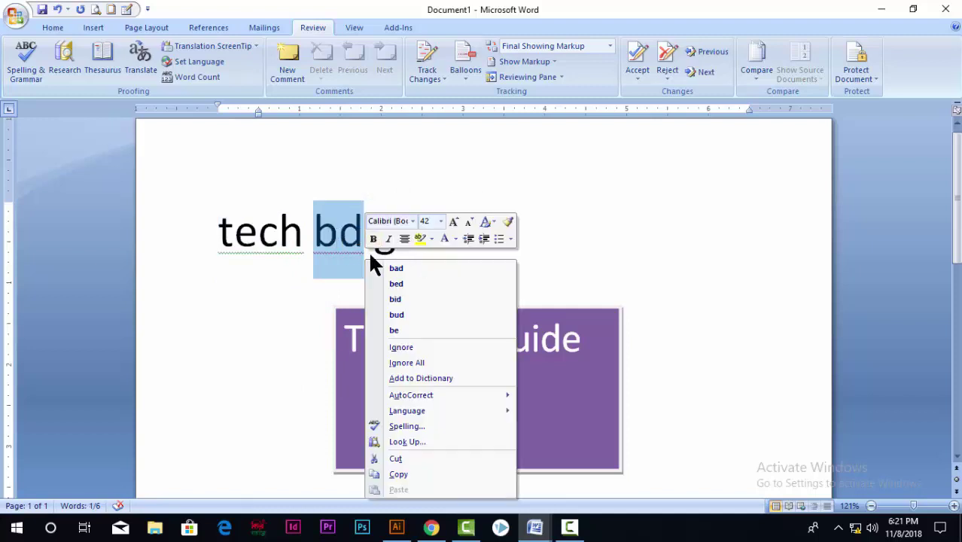
left_click(554, 236)
Step: Add the word 'succes' at the end of the heading after 'guide'
left_click(551, 239)
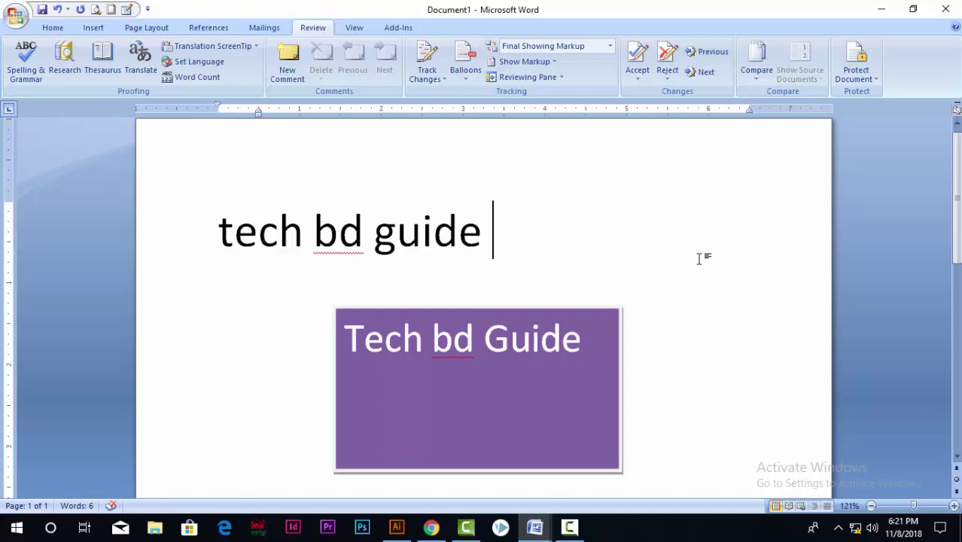
type("succes")
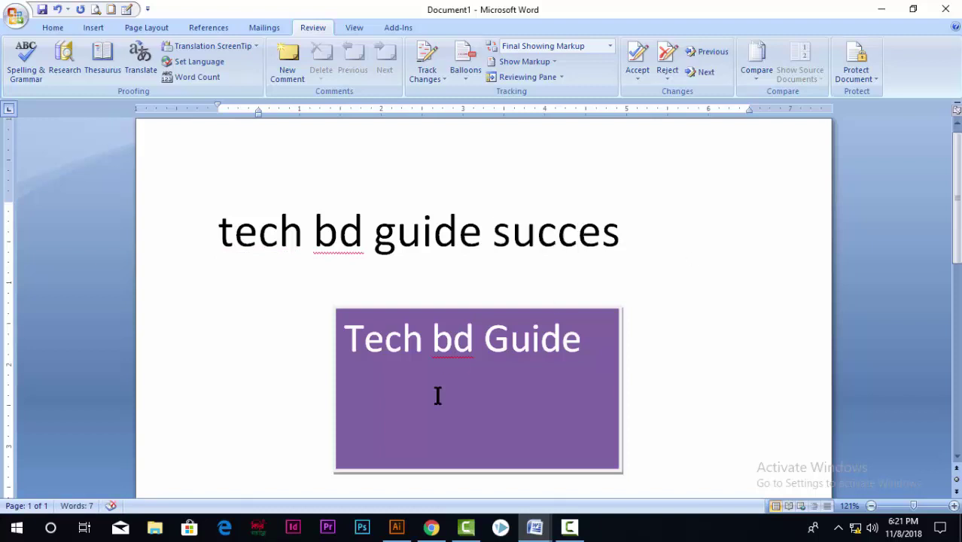
left_click(438, 395)
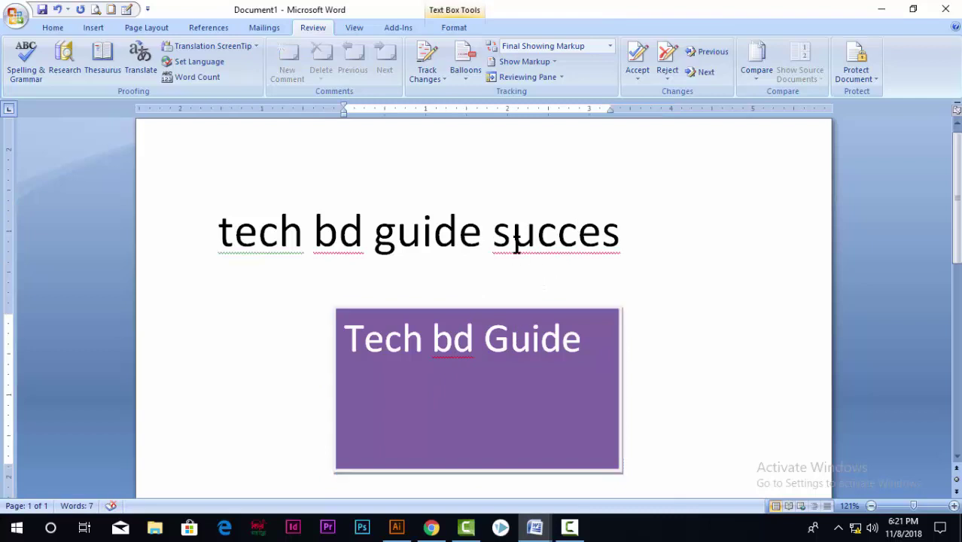
Step: Correct the misspelled 'succes' to the suggested 'success'
left_click_drag(516, 245, 629, 243)
right_click(603, 242)
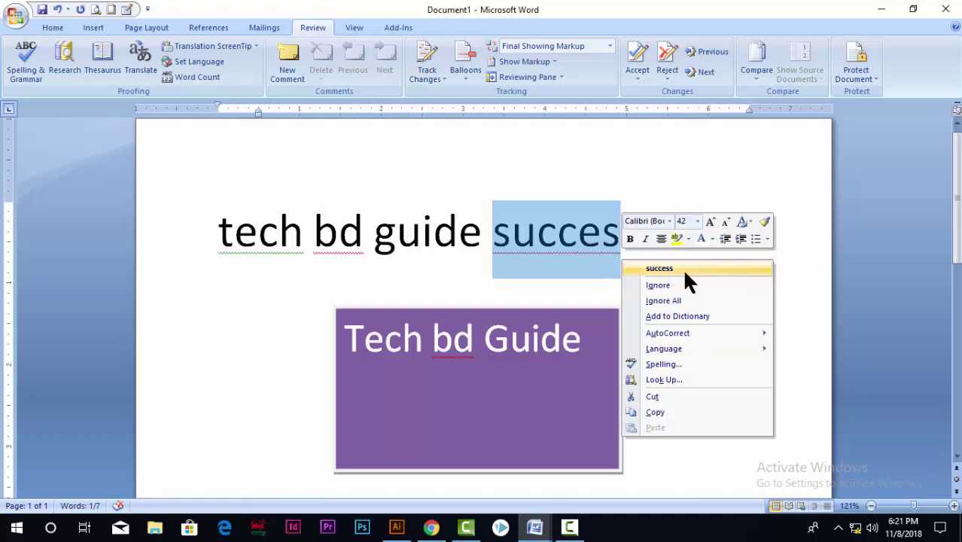
left_click(683, 269)
left_click(578, 239)
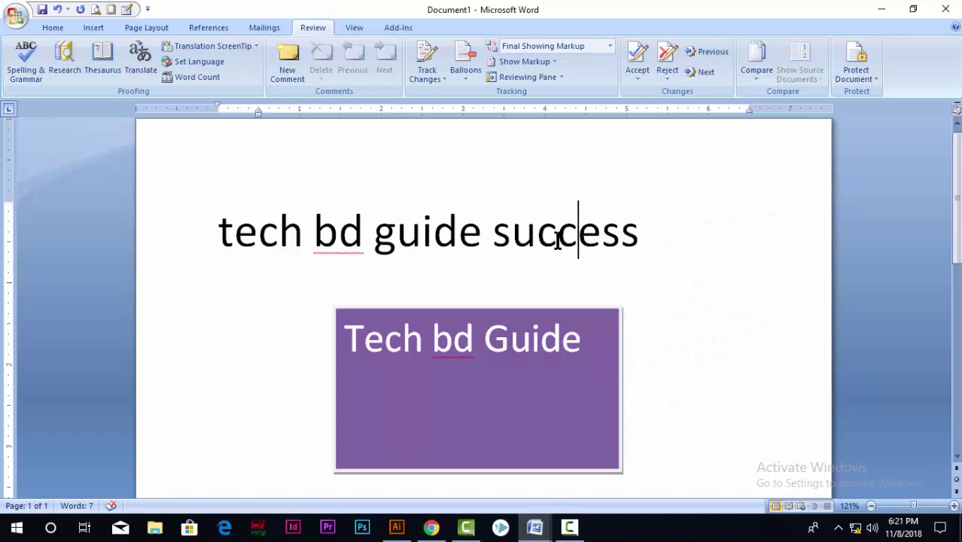
Step: Select 'success' and show its Synonyms list: achievement, accomplishment, victory, triumph, hit
left_click_drag(511, 239, 642, 241)
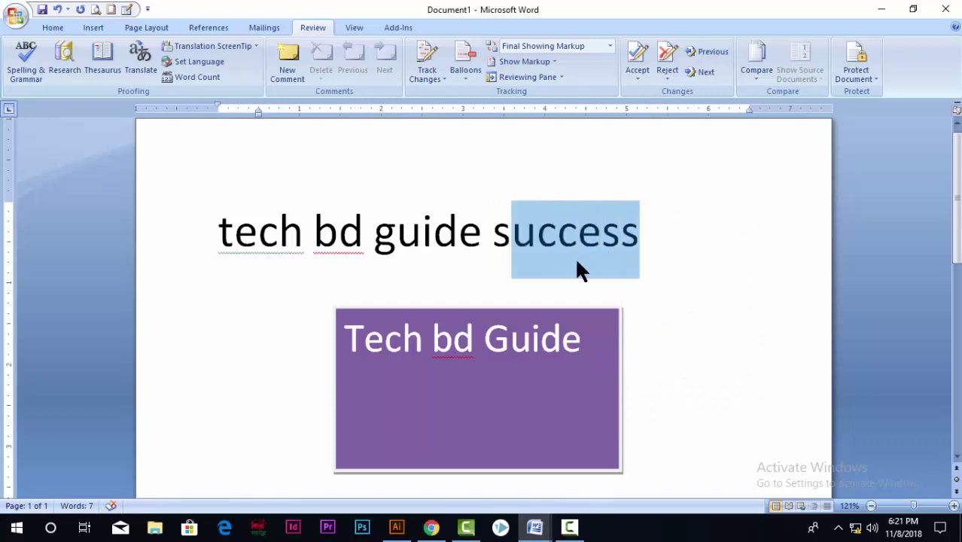
left_click_drag(499, 241, 638, 250)
left_click(502, 242)
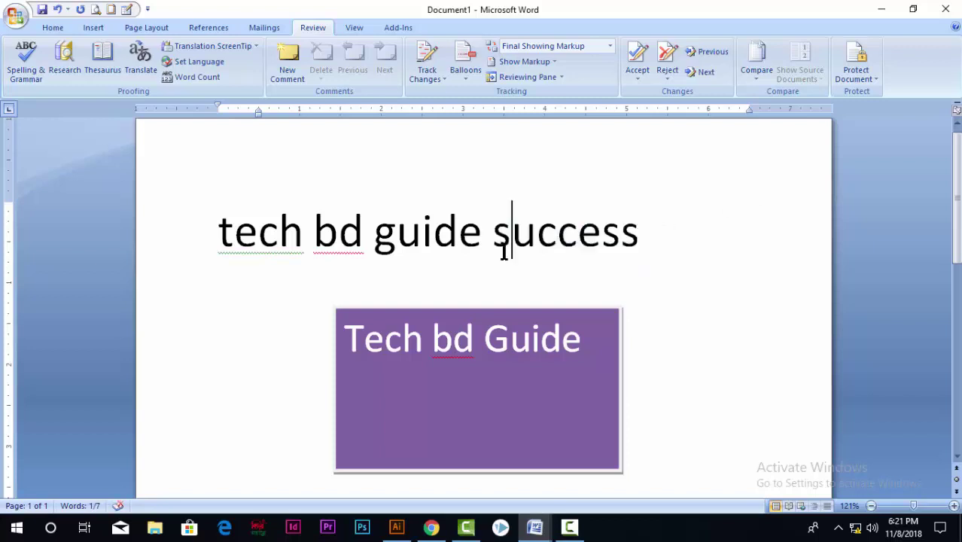
left_click_drag(501, 243, 593, 249)
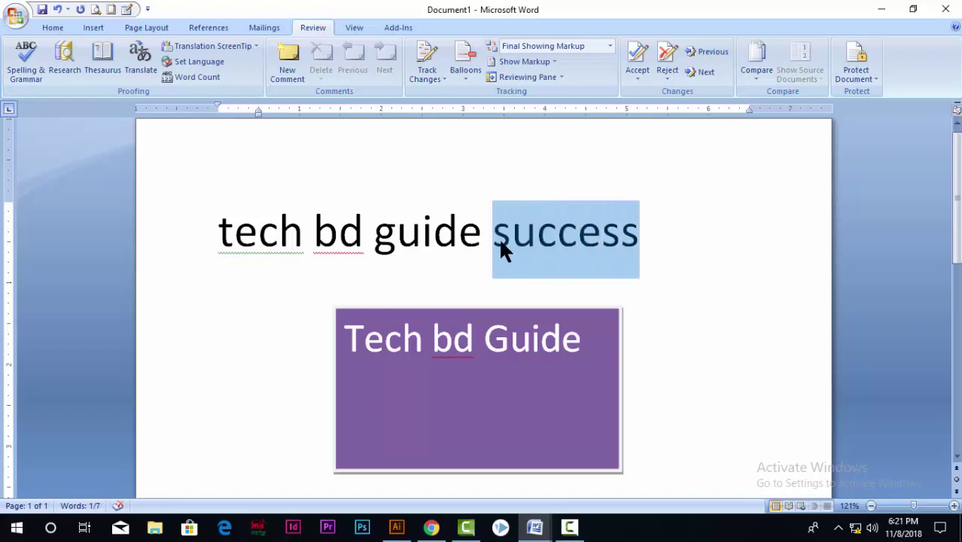
left_click_drag(496, 240, 631, 241)
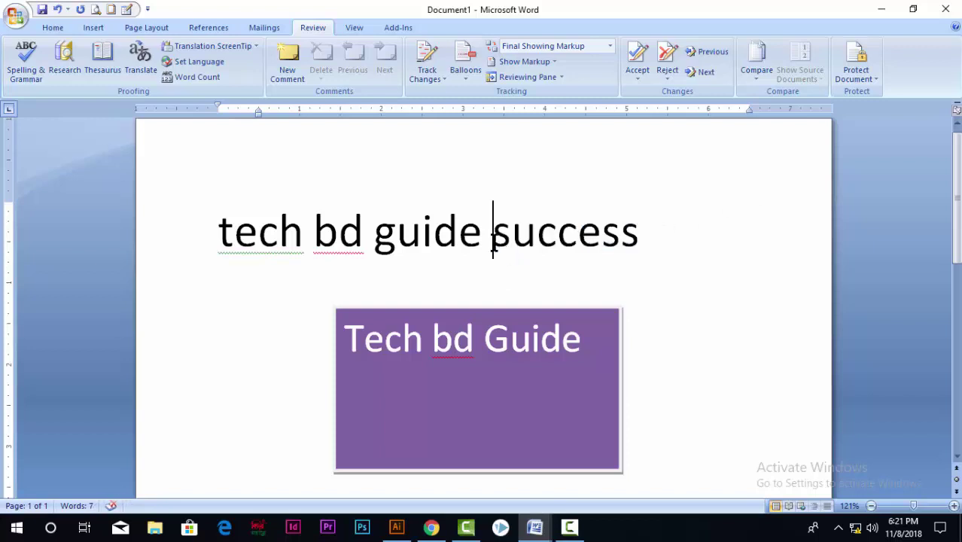
right_click(609, 240)
mouse_move(680, 397)
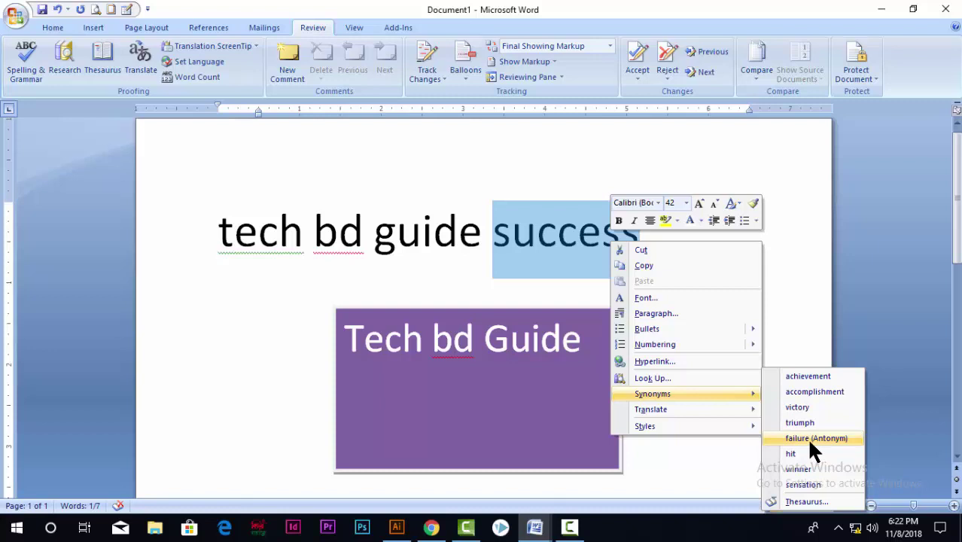
Step: Open the Thesaurus results for 'success' in the Research pane, then reselect the word
left_click(806, 500)
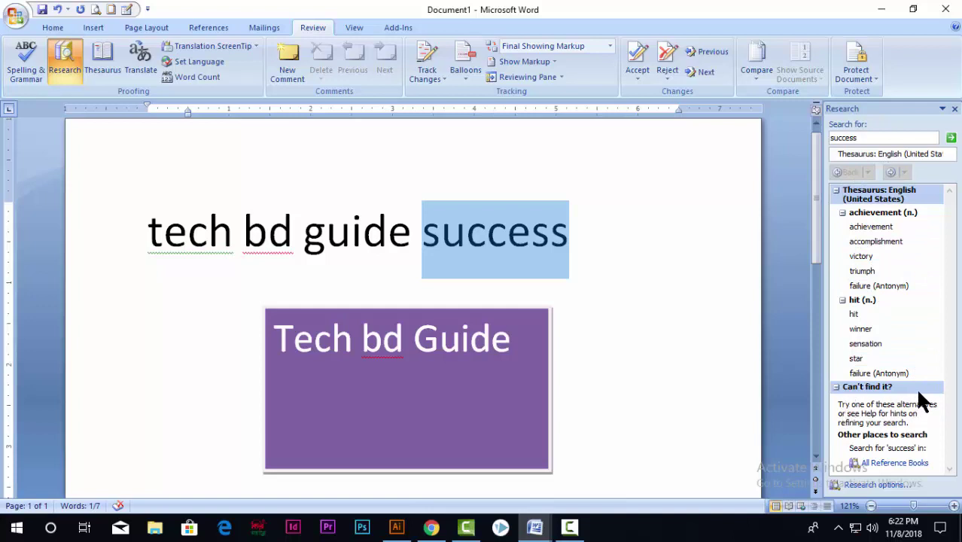
left_click(571, 233)
left_click(431, 233)
left_click_drag(439, 235, 563, 234)
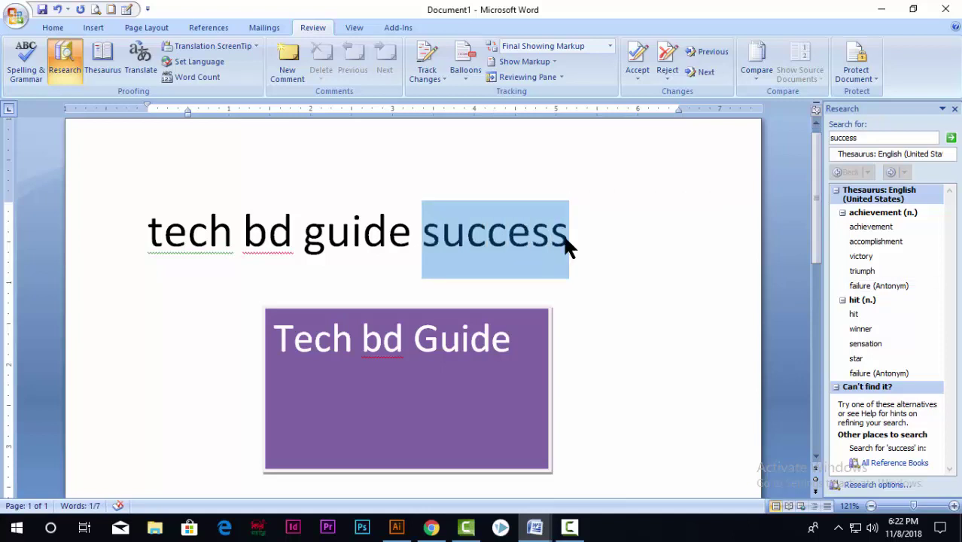